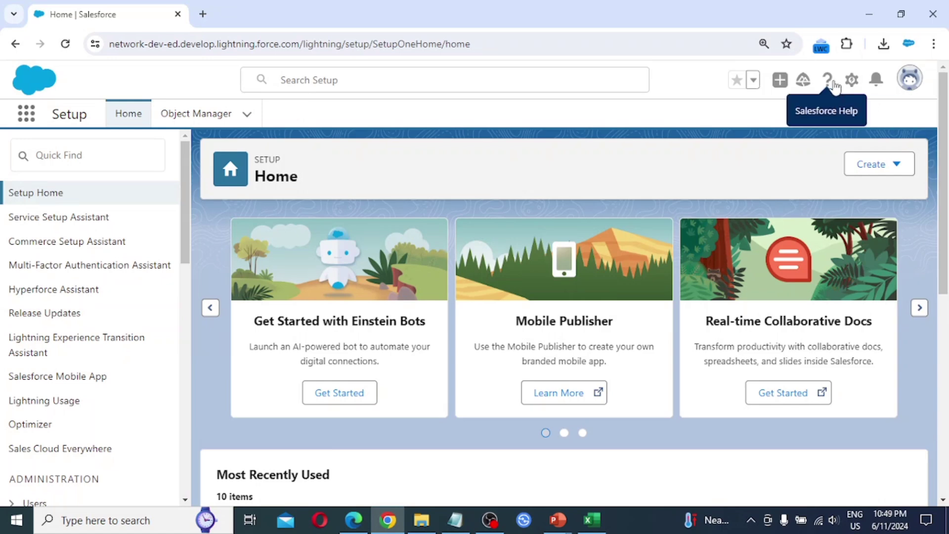
- Open the System Administrator New profile from the user administration settings and start editing it
scroll(140, 316, "down", 3)
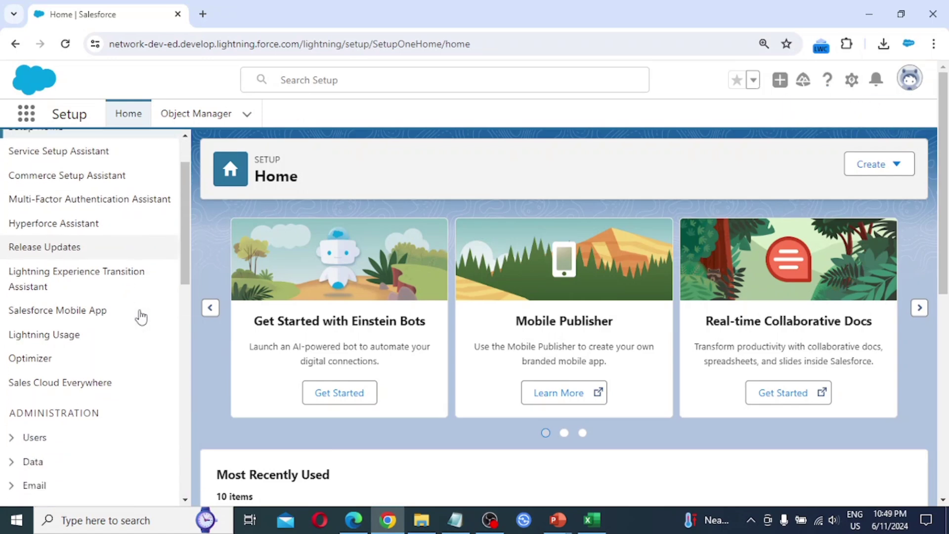
scroll(140, 316, "down", 2)
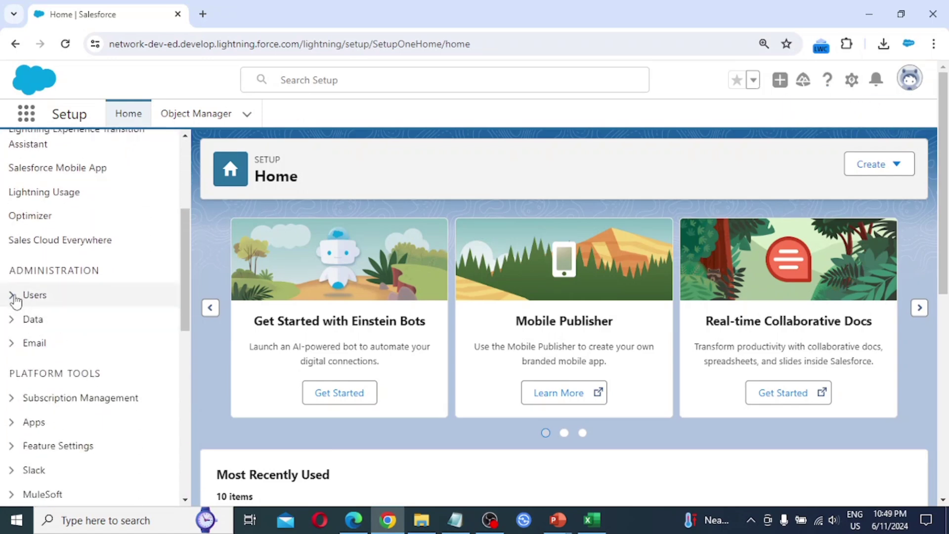
left_click(13, 296)
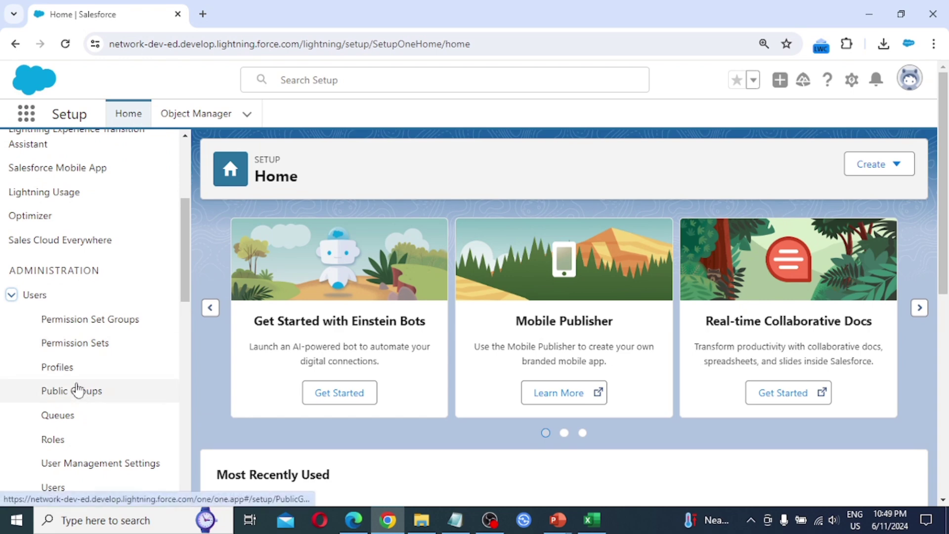
left_click(65, 370)
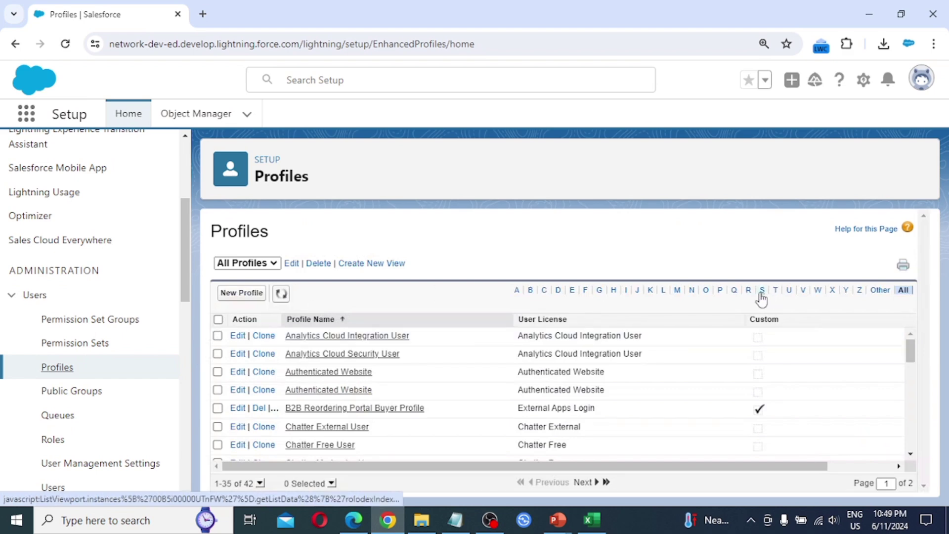
left_click(763, 292)
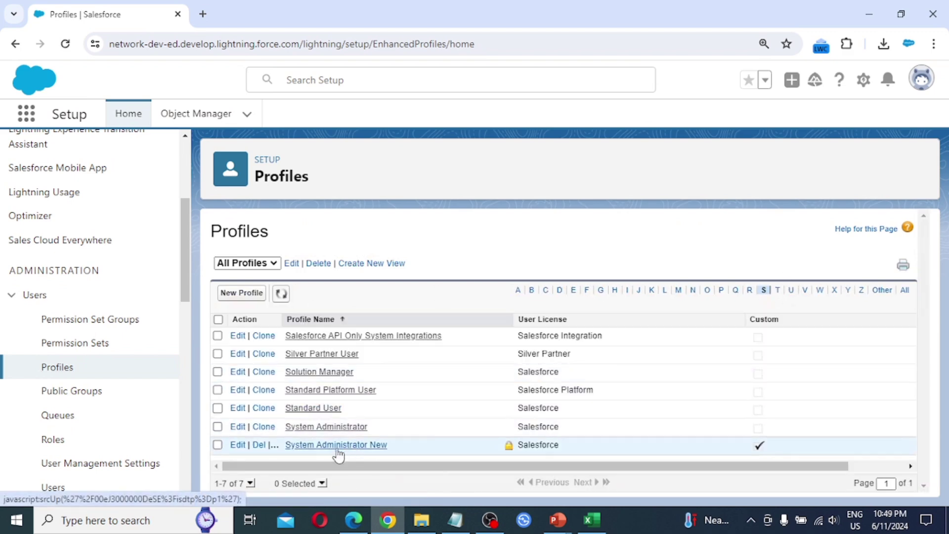
left_click(331, 448)
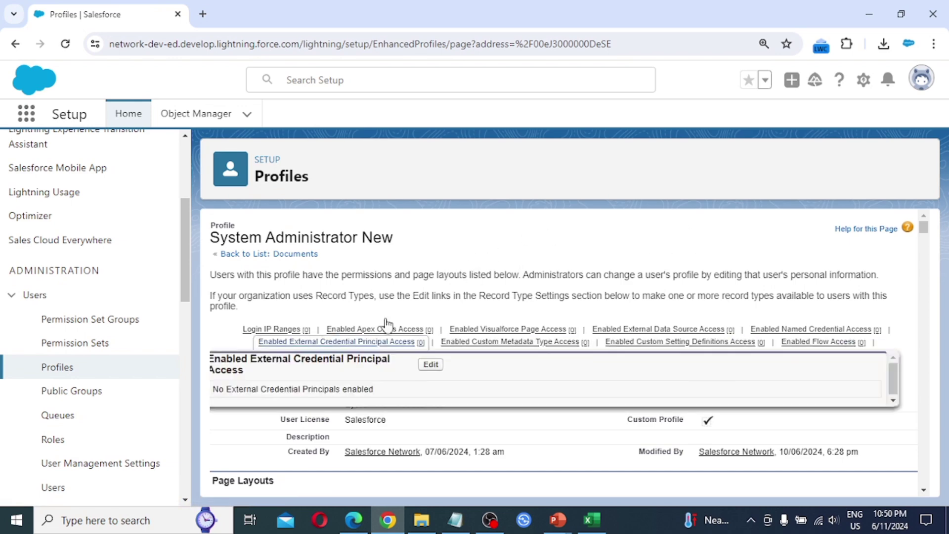
left_click(445, 385)
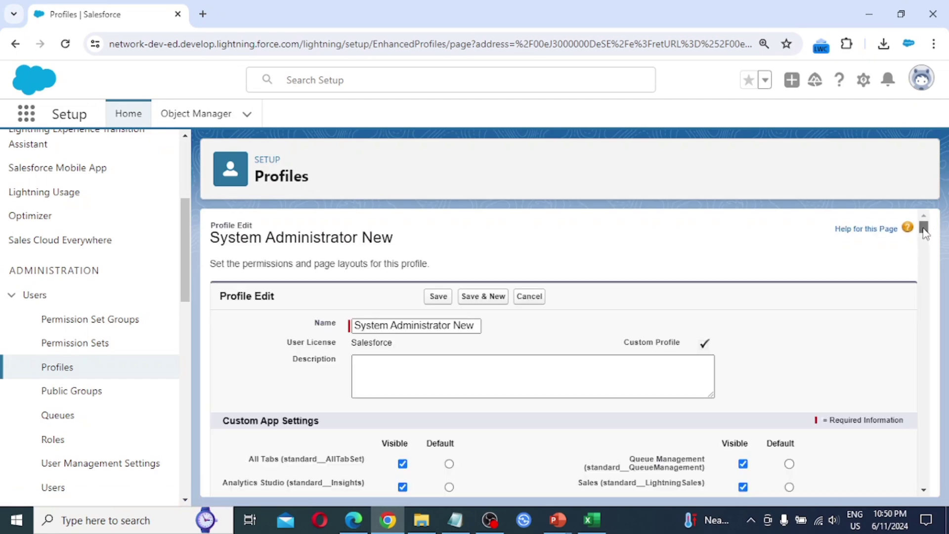
- Remove all access to Courses in the profile's custom object permissions by clearing its Read permission
left_click_drag(924, 229, 921, 396)
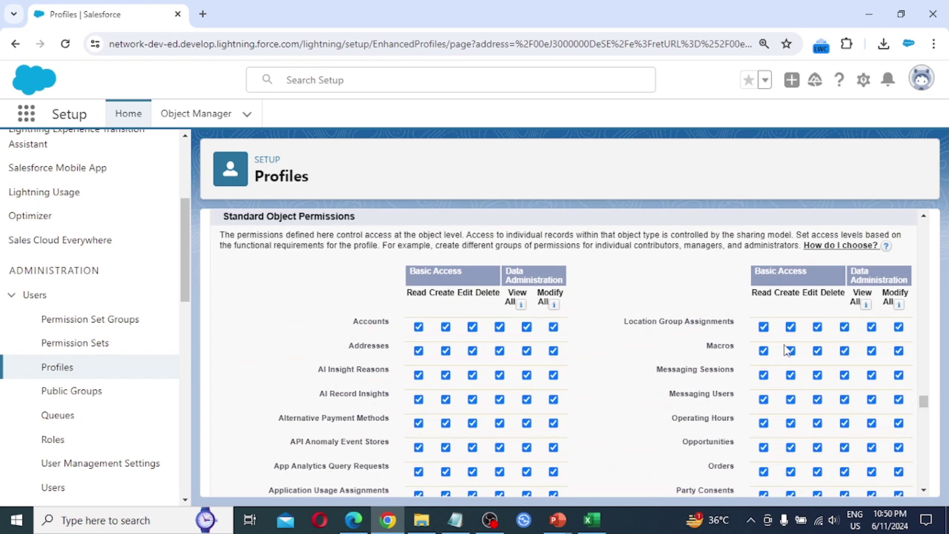
key("ctrl+minus")
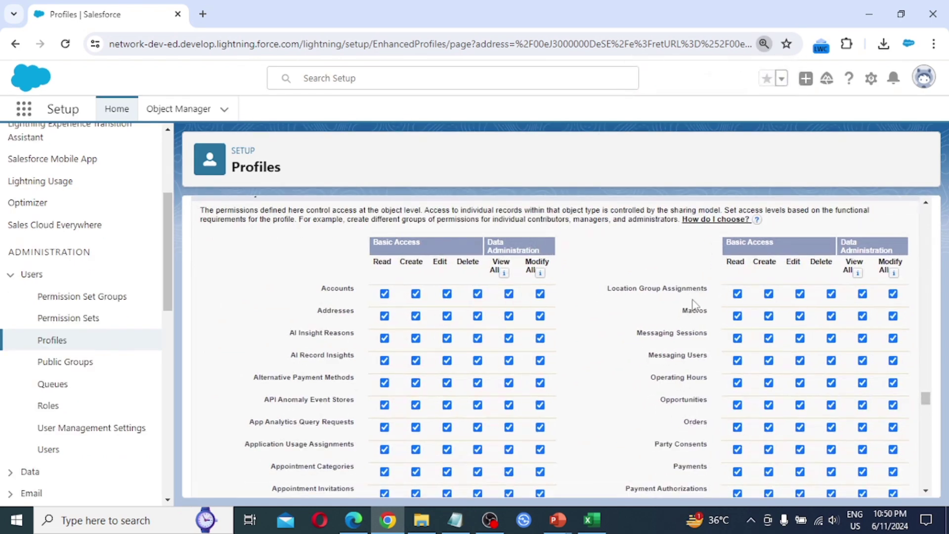
scroll(612, 307, "down", 9)
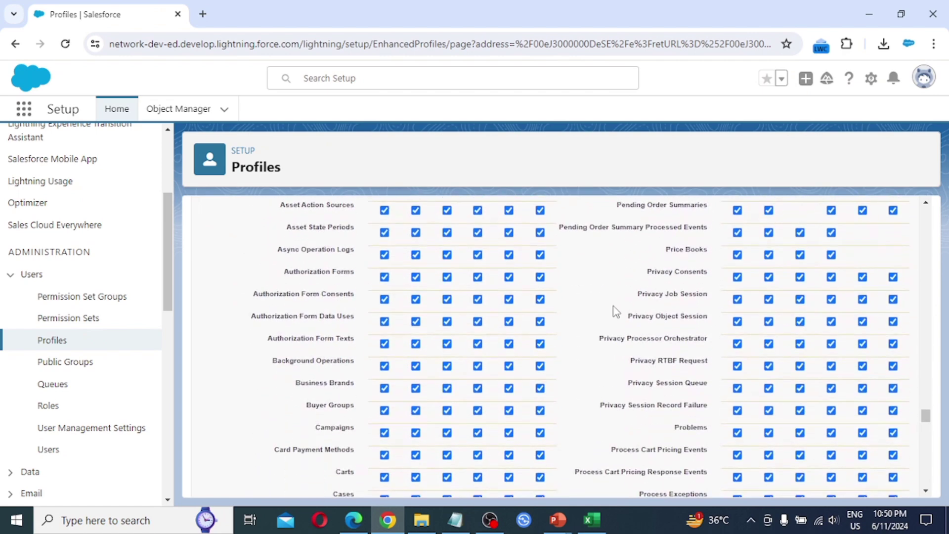
scroll(613, 307, "down", 10)
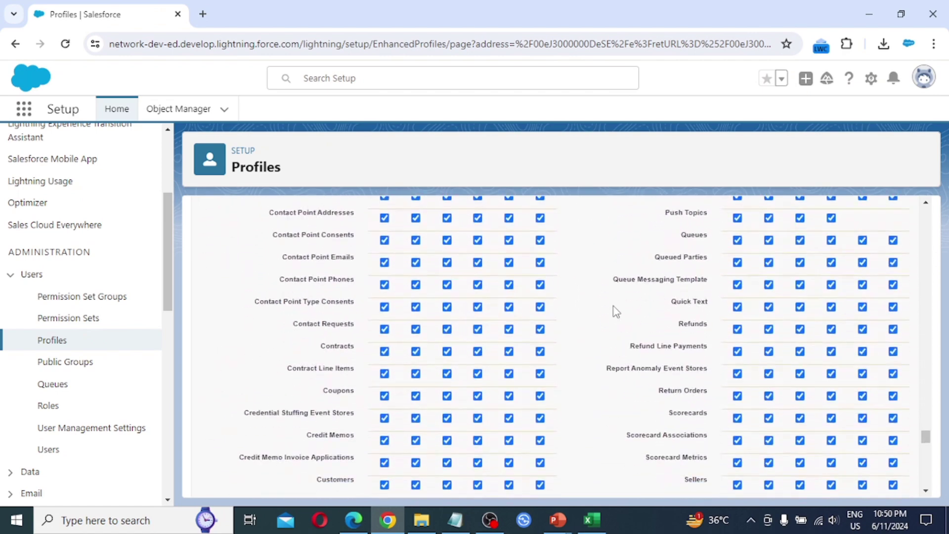
scroll(613, 311, "down", 10)
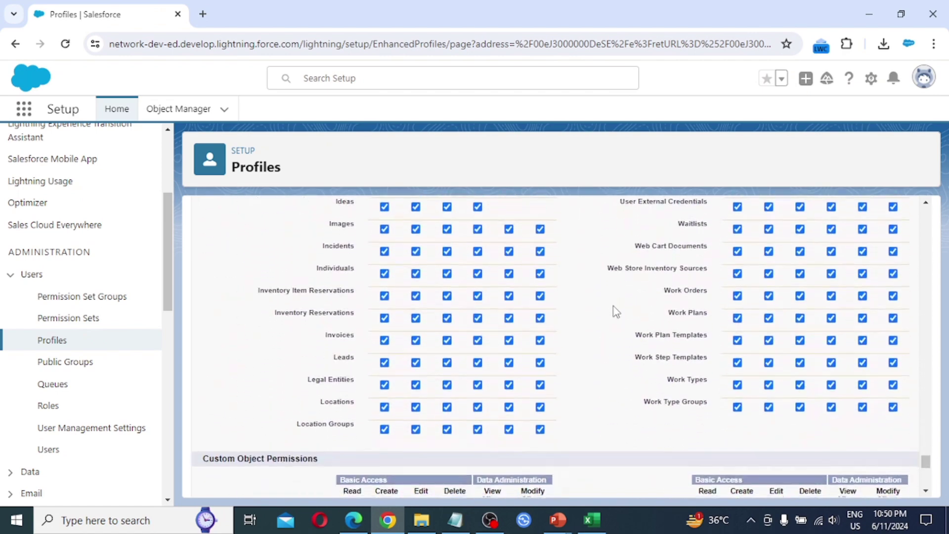
scroll(615, 311, "down", 5)
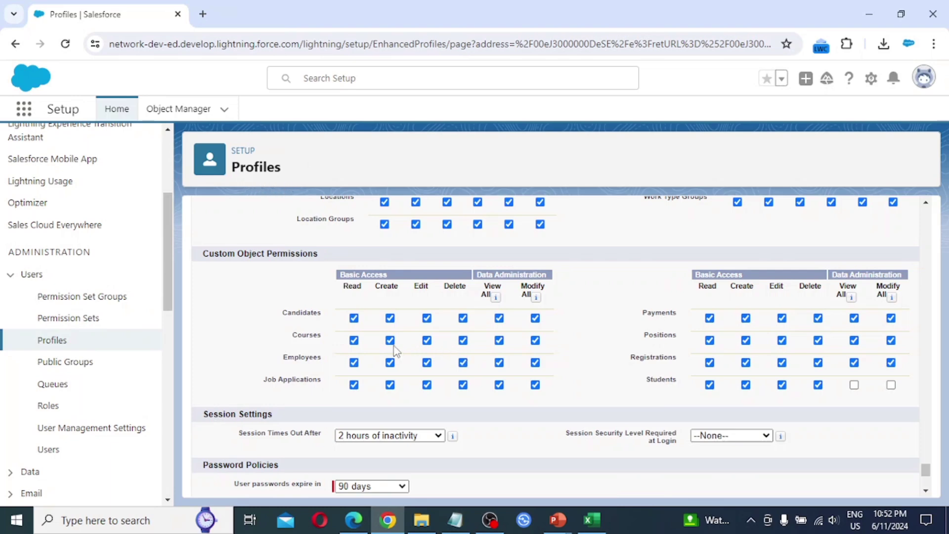
left_click(354, 341)
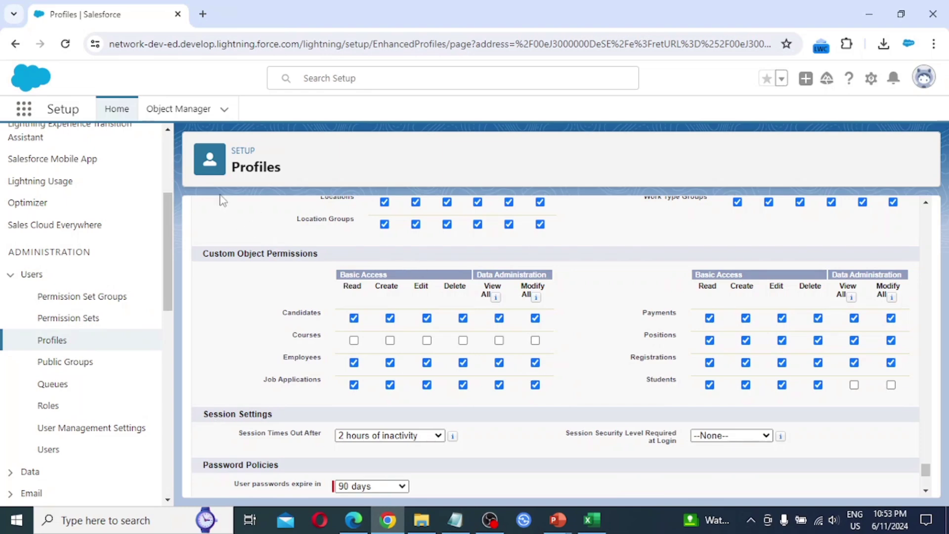
- Open the Subject field's definition among the fields and relationships of the Course object
left_click(179, 110)
left_click(35, 250)
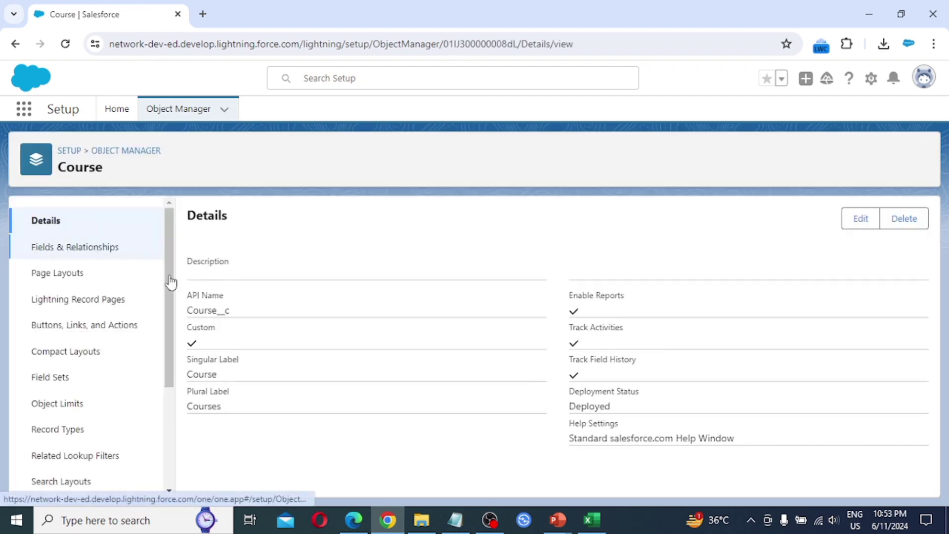
left_click(73, 251)
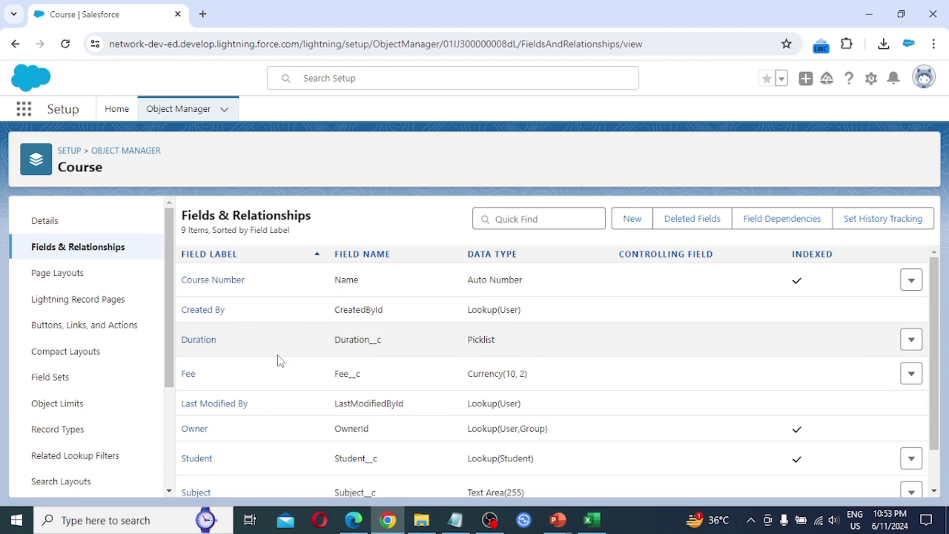
scroll(268, 370, "down", 1)
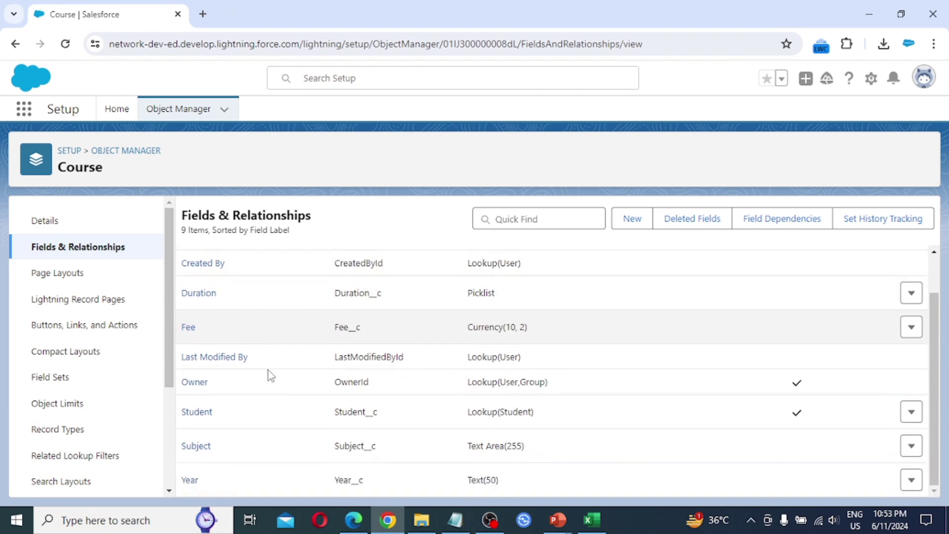
left_click(196, 447)
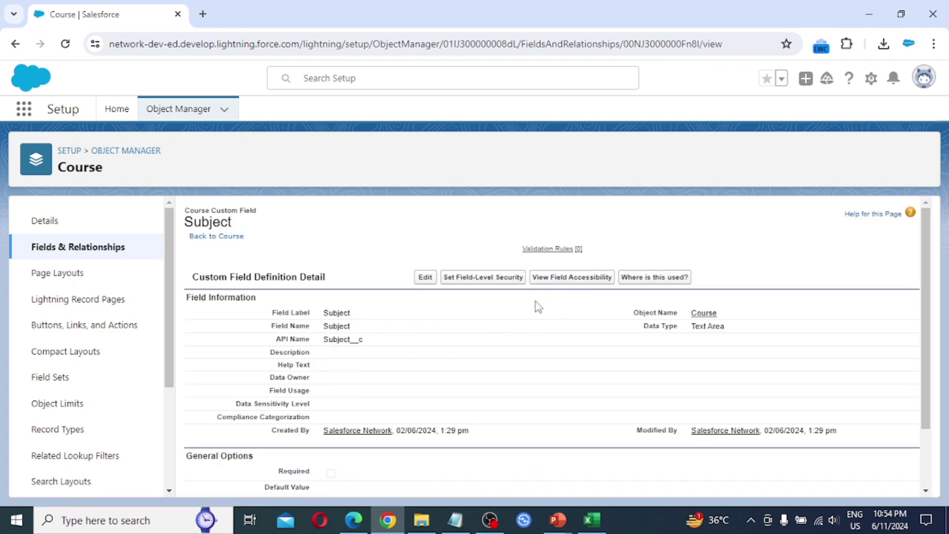
- Open the Subject field's access settings for the System Administrator New profile through its field accessibility and clear its field-level Visible option
left_click(580, 284)
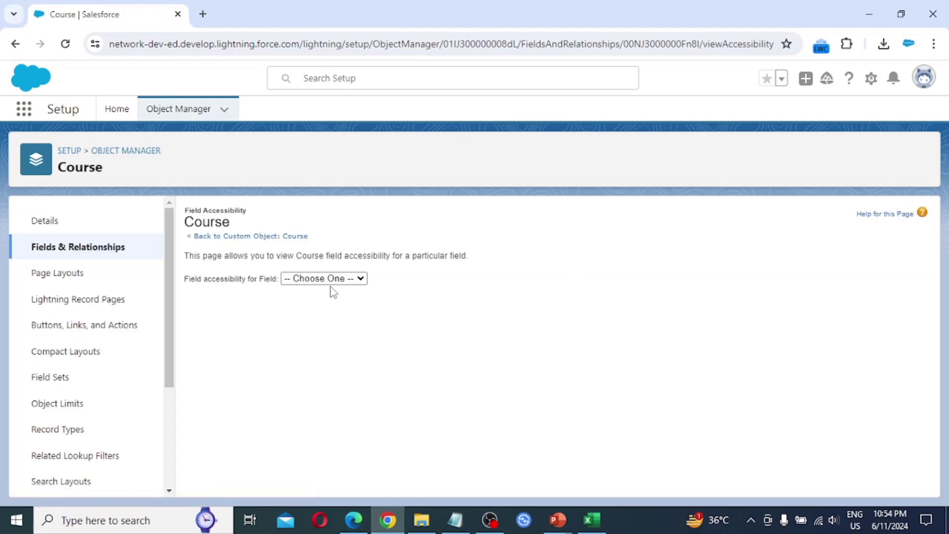
left_click(337, 280)
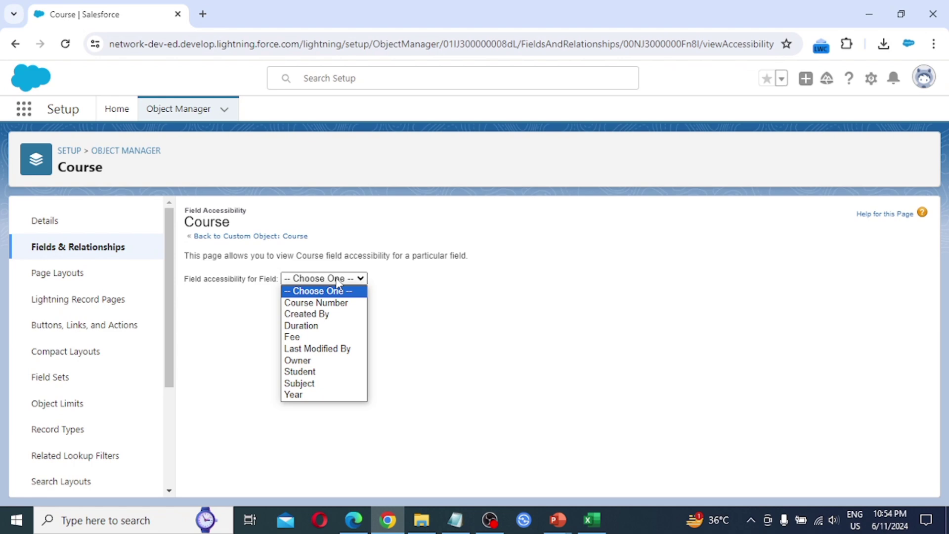
left_click(318, 383)
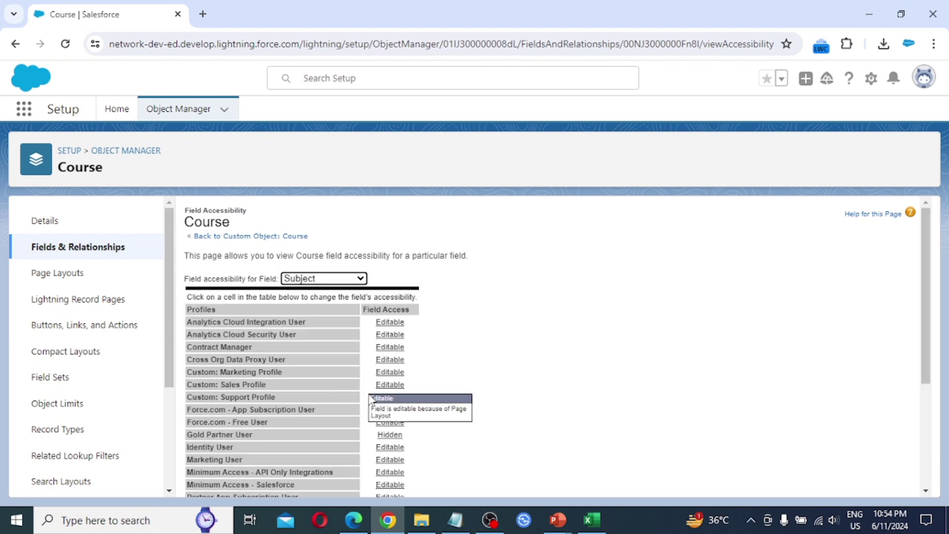
scroll(425, 390, "down", 4)
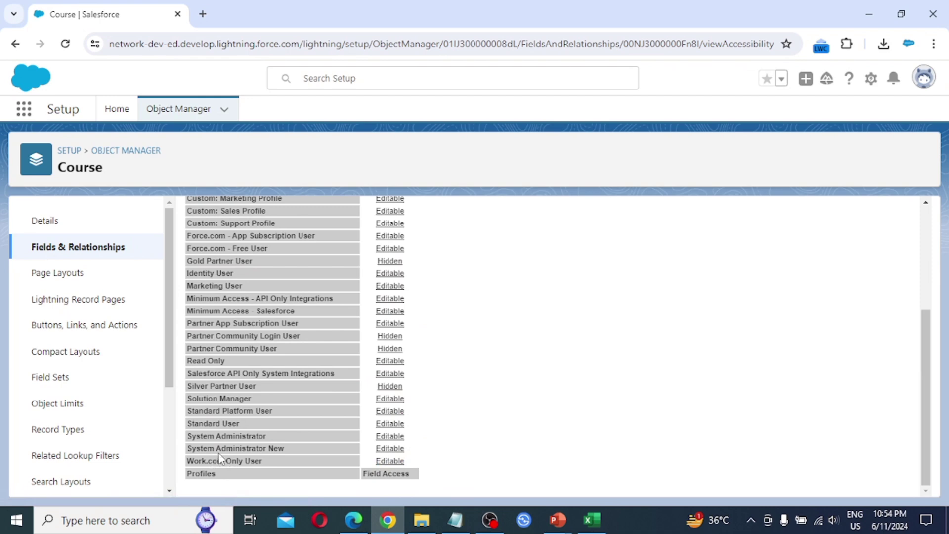
left_click(390, 450)
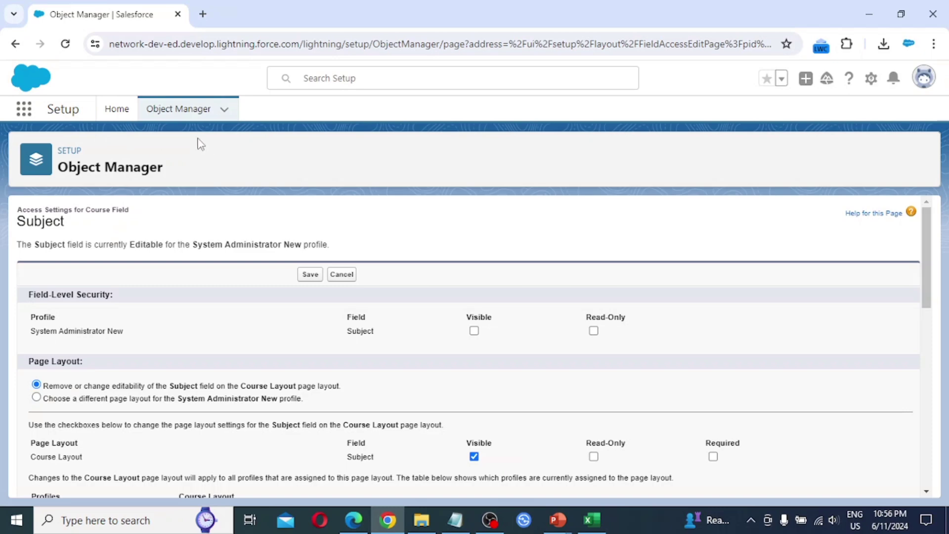
- Open Setup in a new browser tab and go to the Sharing Settings under Security
left_click(873, 83)
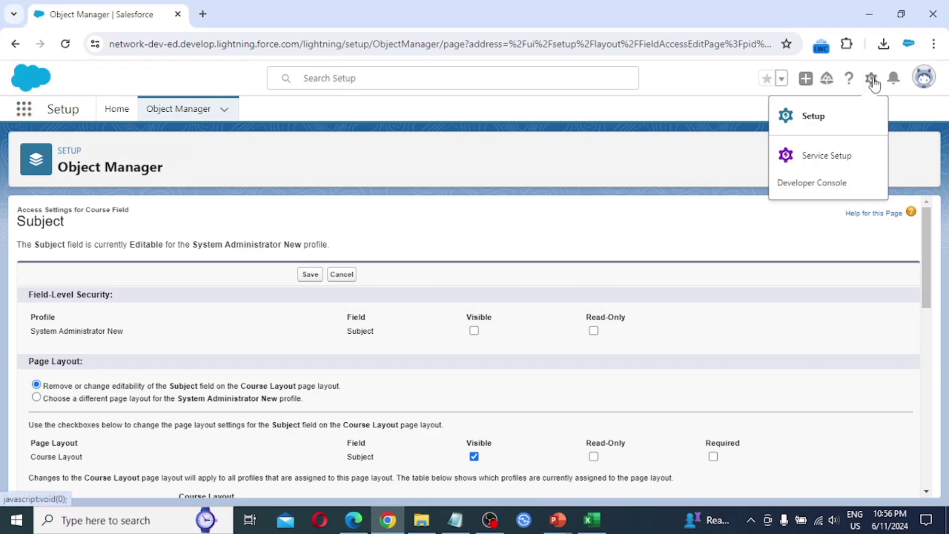
left_click(821, 117)
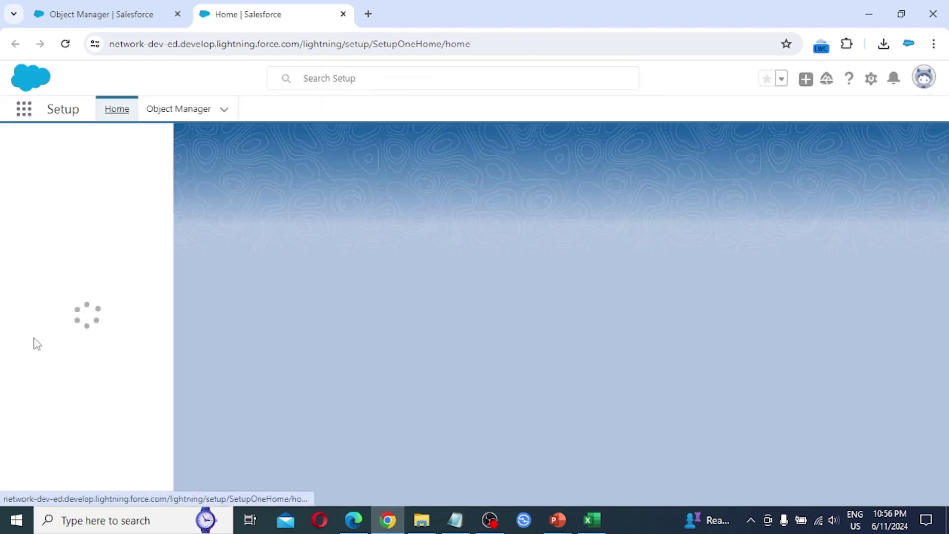
scroll(39, 368, "down", 12)
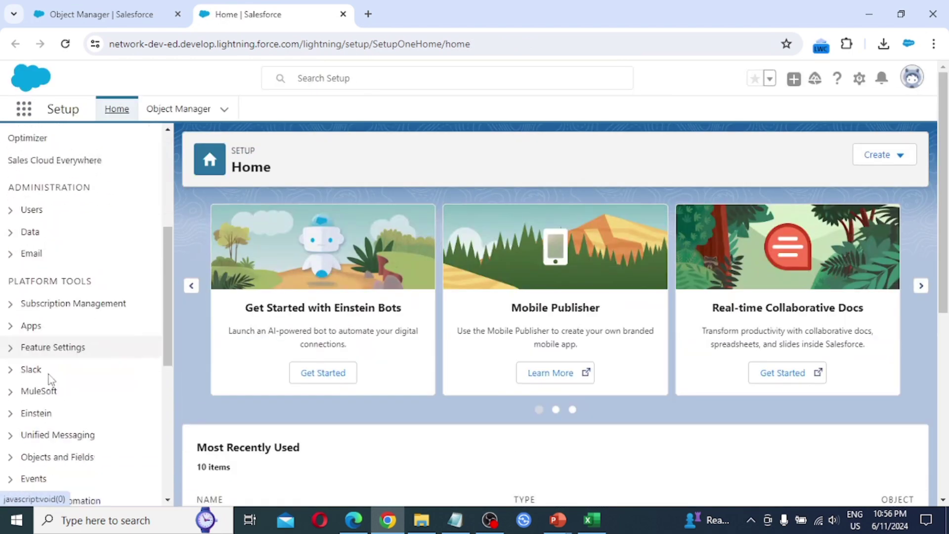
scroll(42, 452, "down", 2)
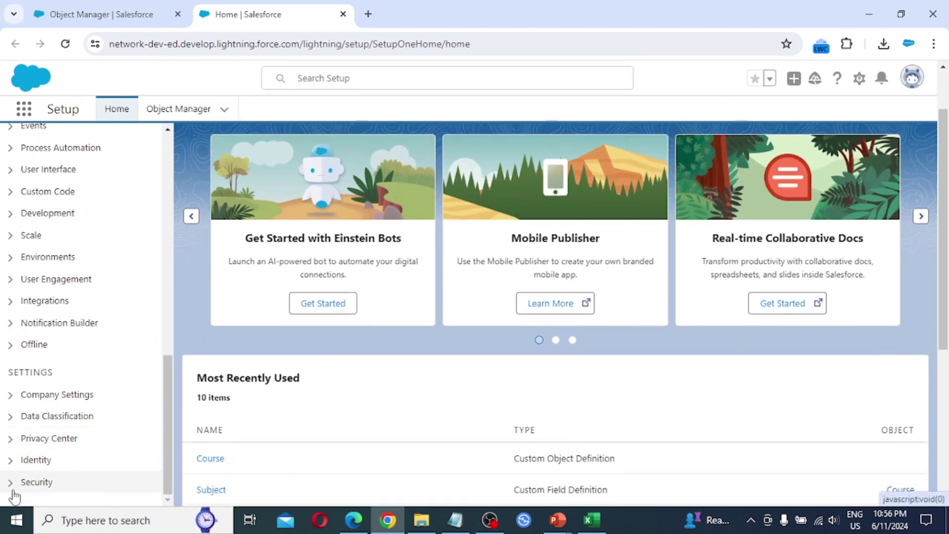
left_click(11, 483)
scroll(73, 394, "down", 10)
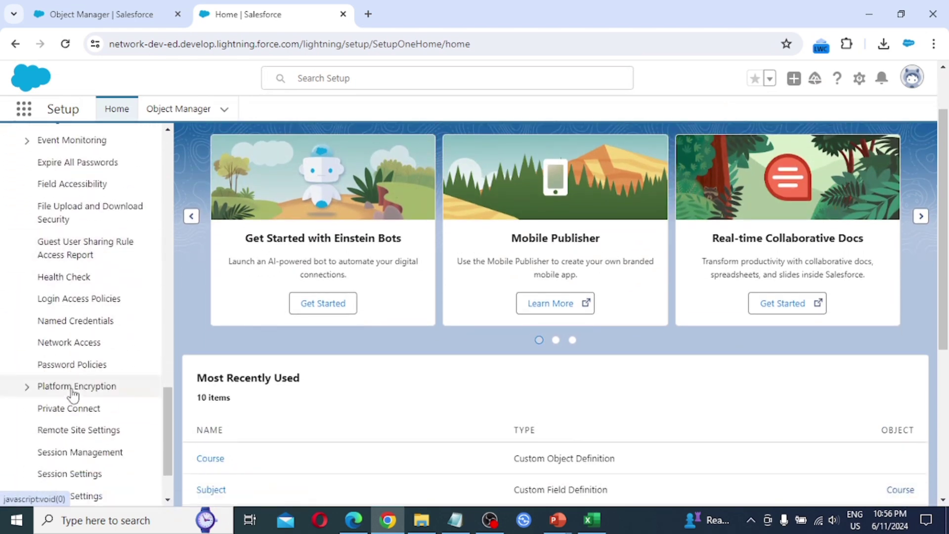
scroll(73, 394, "down", 1)
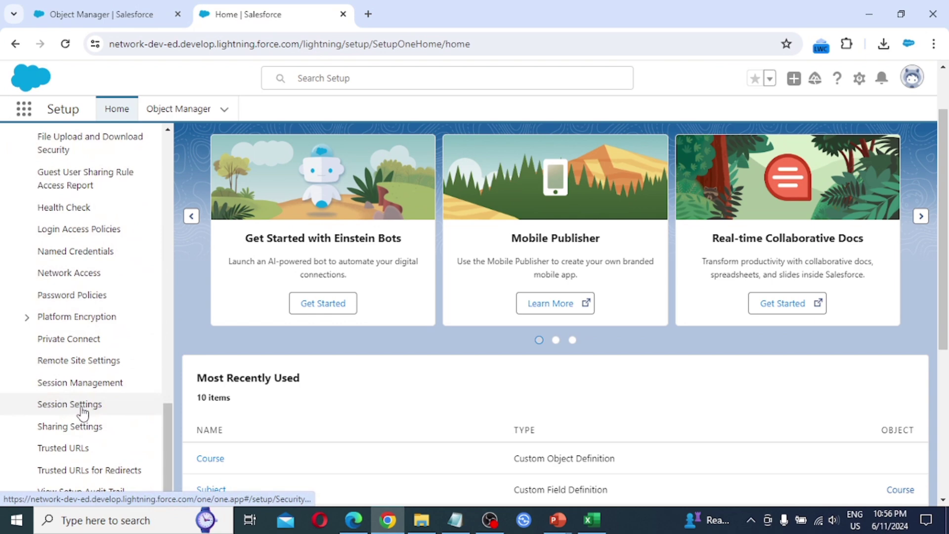
left_click(82, 434)
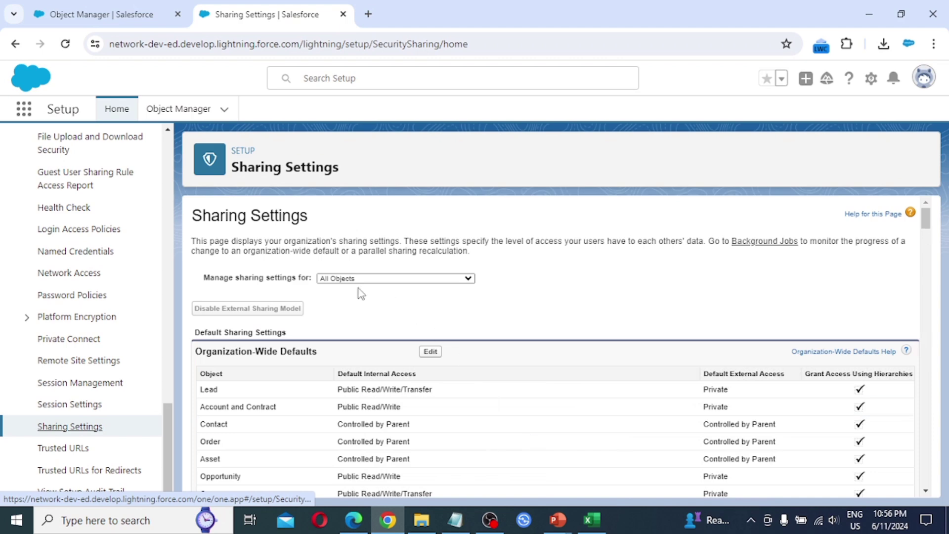
- Restrict the displayed sharing settings to the Student object
left_click(398, 280)
scroll(396, 359, "down", 15)
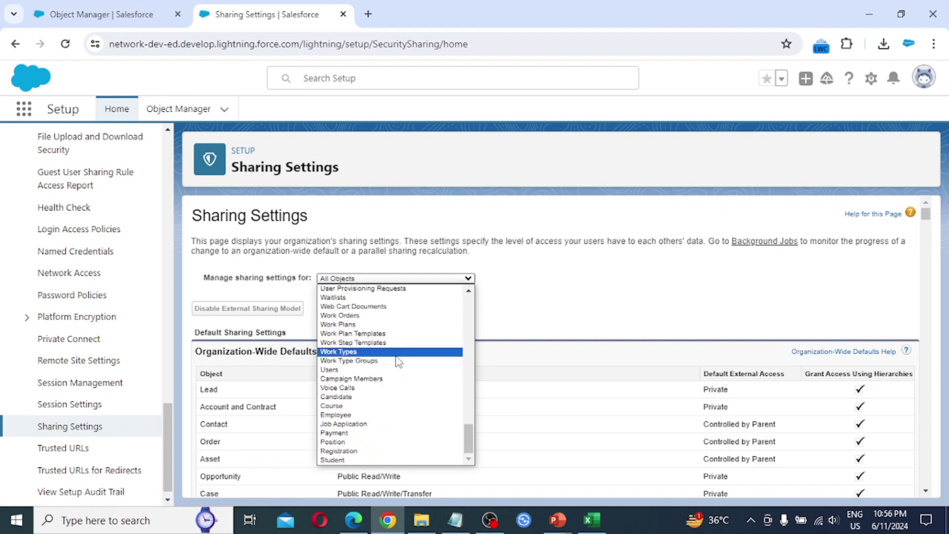
left_click(341, 461)
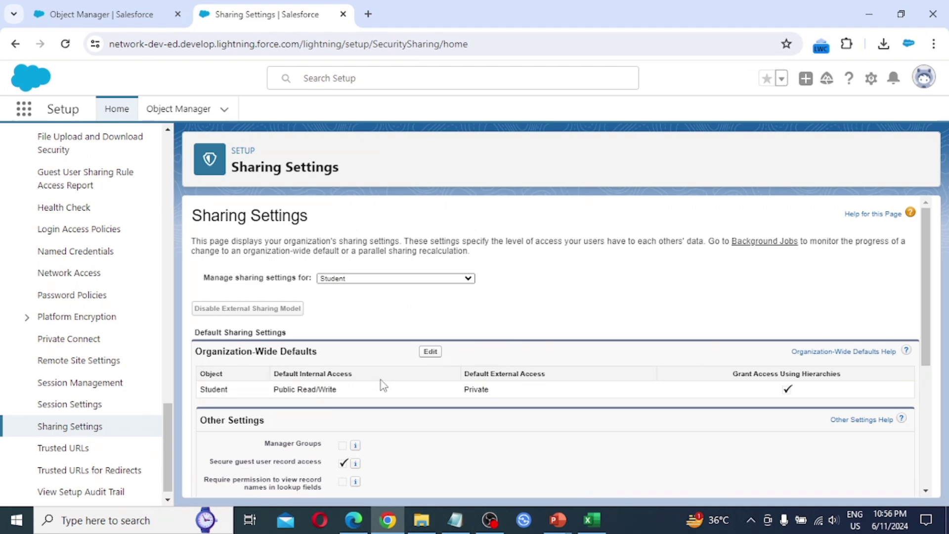
- Edit the organization-wide defaults and set the Student object's default internal access to Private
left_click(430, 351)
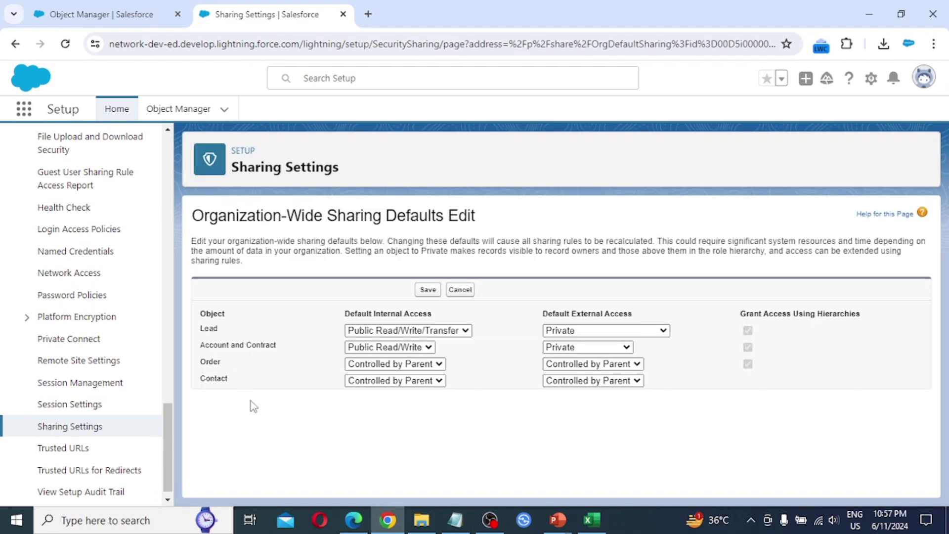
scroll(381, 425, "down", 10)
scroll(382, 428, "down", 15)
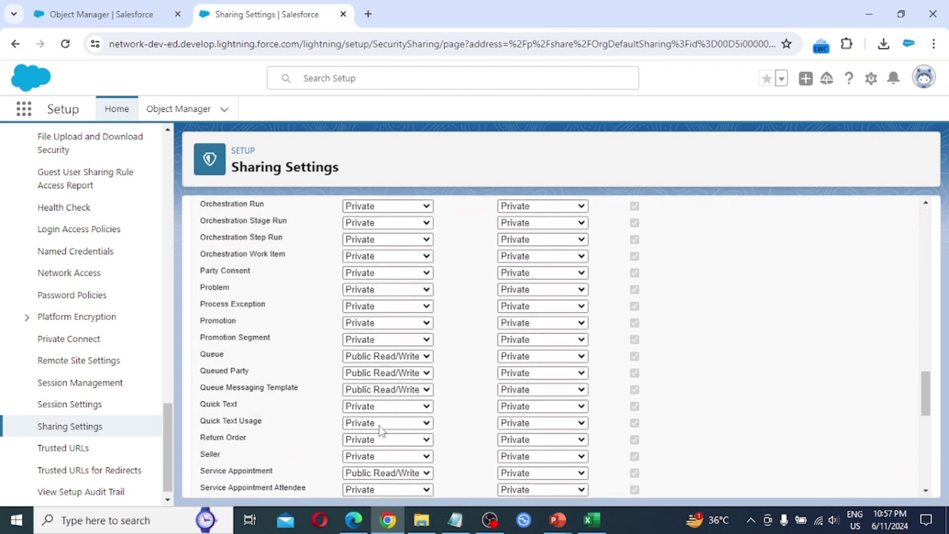
left_click(377, 390)
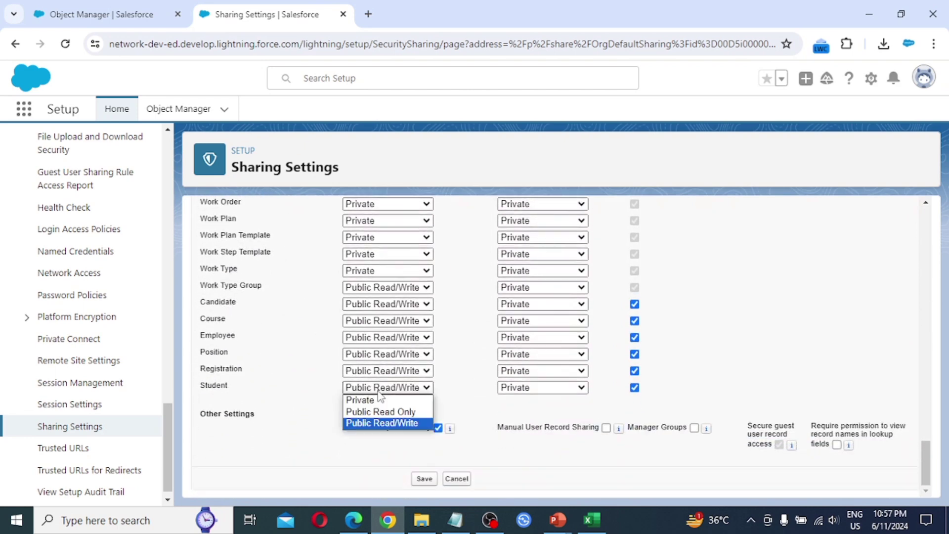
left_click(380, 397)
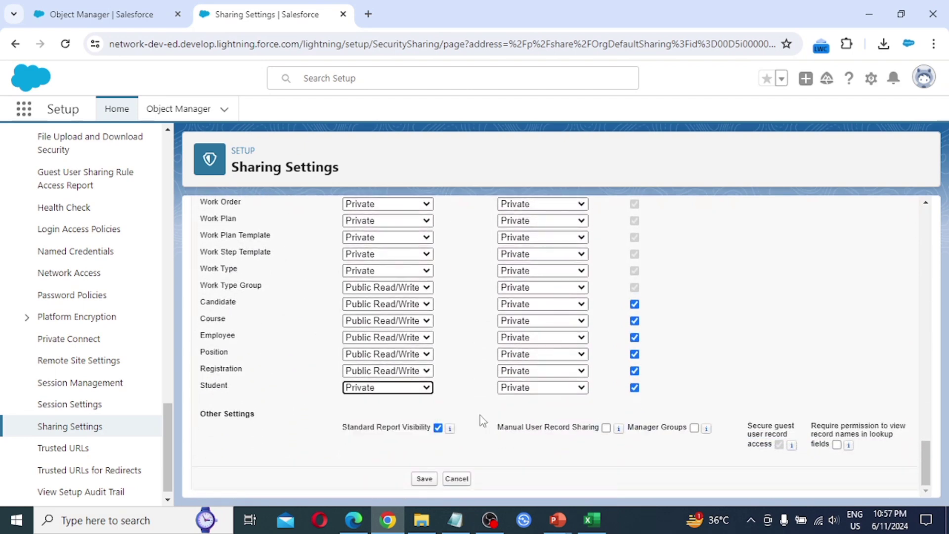